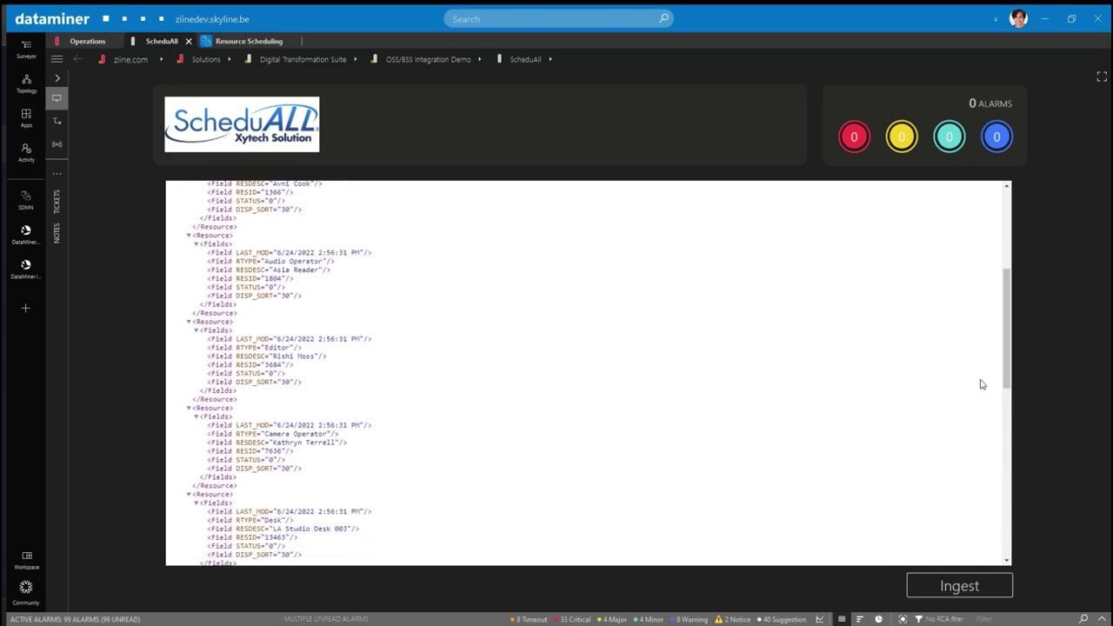
Ingest the ScheduAll XML job and review the USA Off Air Record PT1 unavailable-resource warning.
click(955, 584)
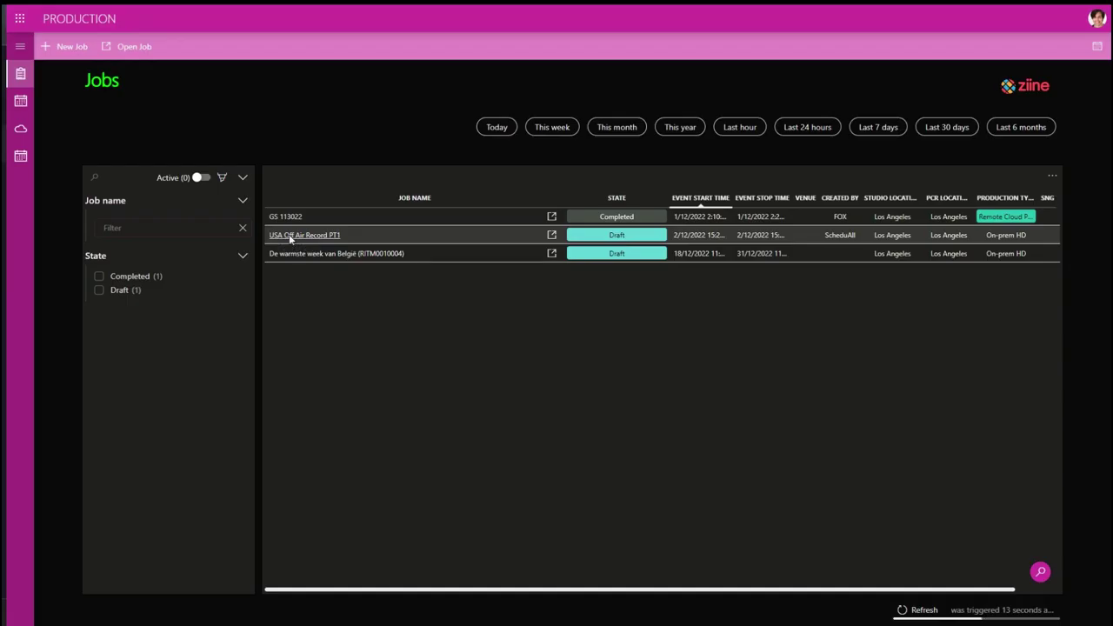
click(291, 236)
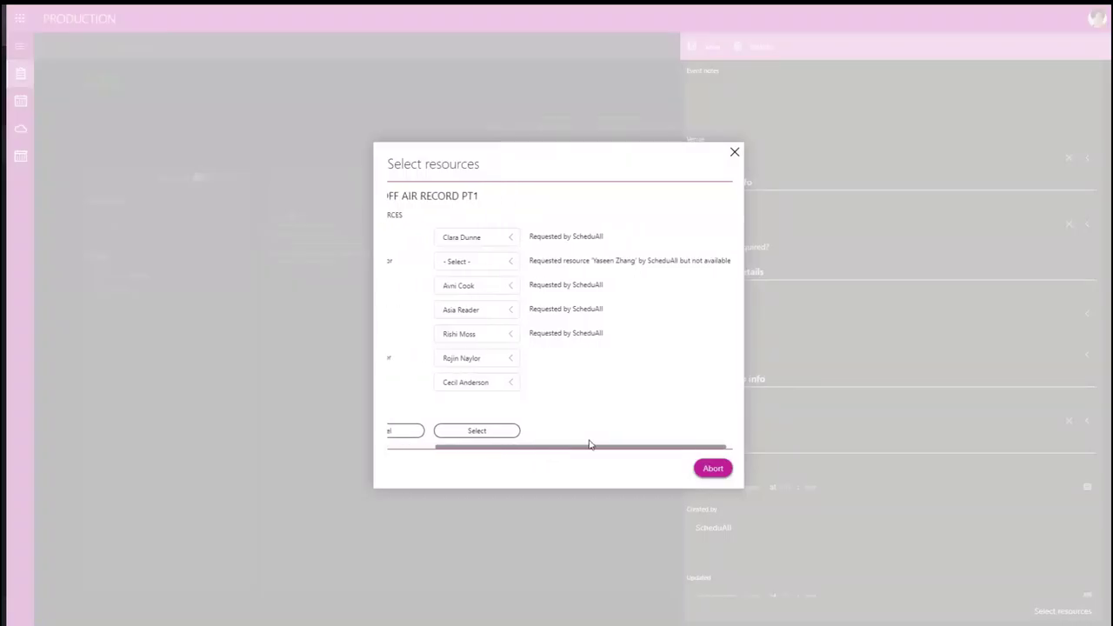
drag(523, 264, 725, 266)
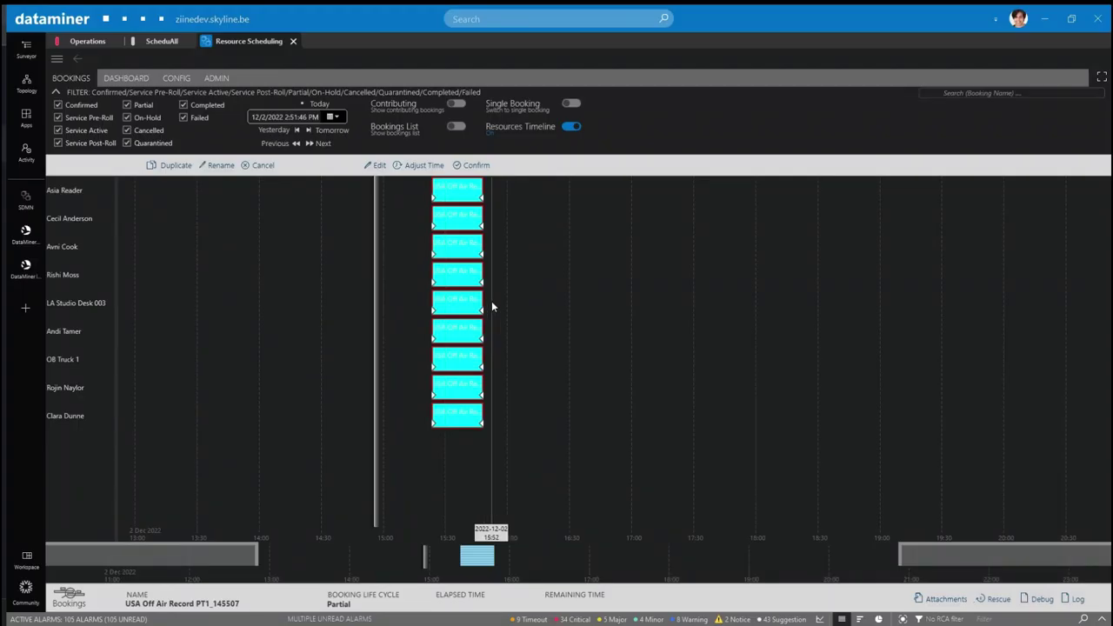
scroll(490, 302, up, 5)
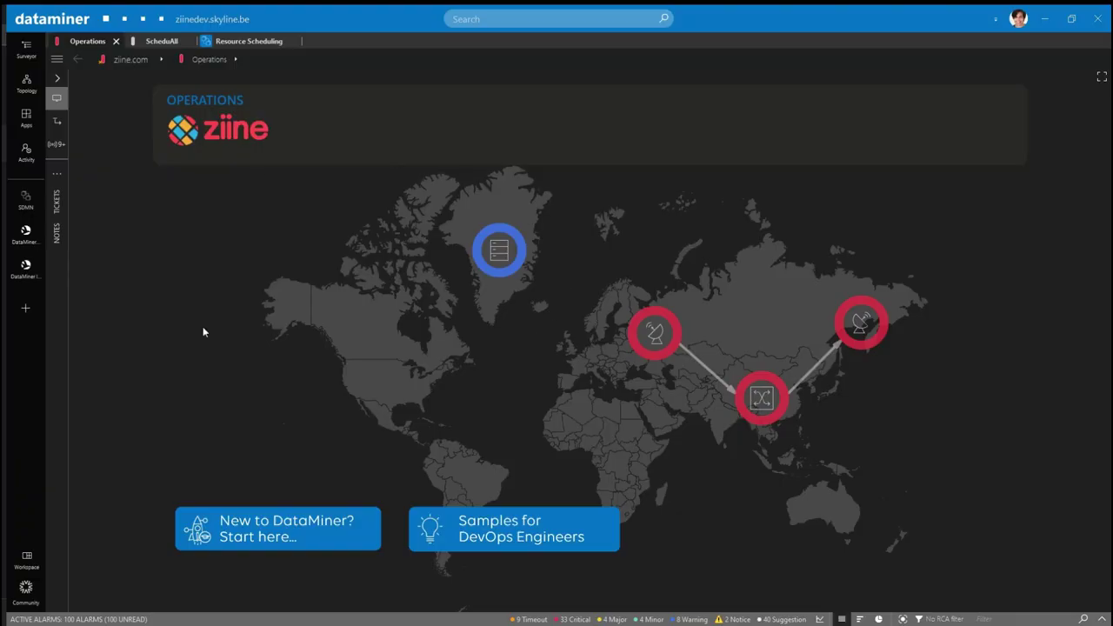
Dismiss the getting-started welcome information and switch to the ScheduAll integration view.
click(254, 528)
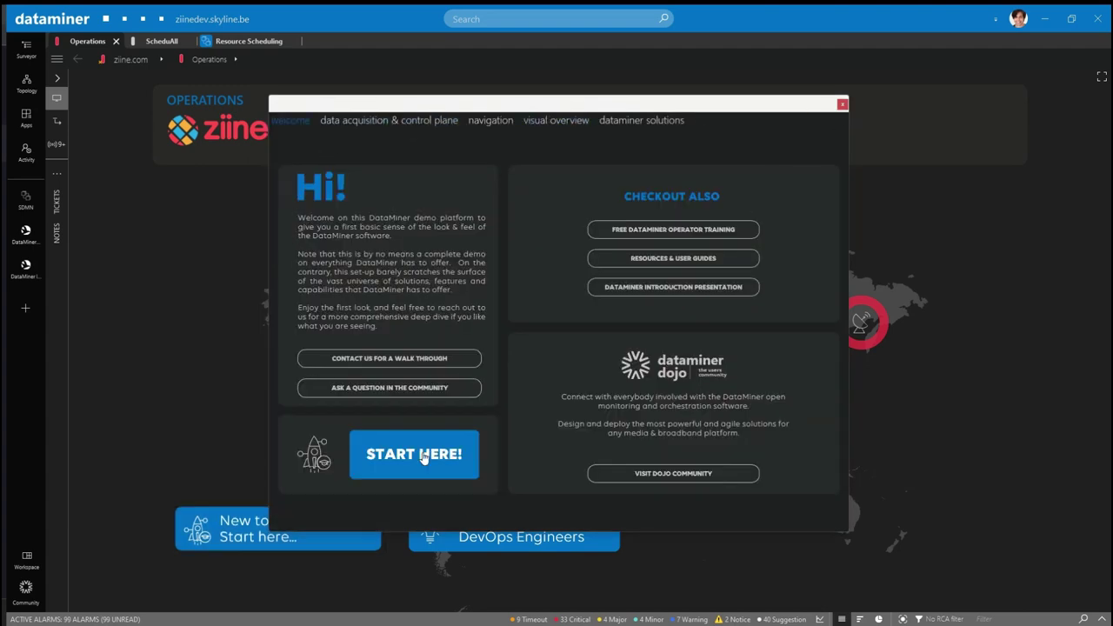
click(842, 105)
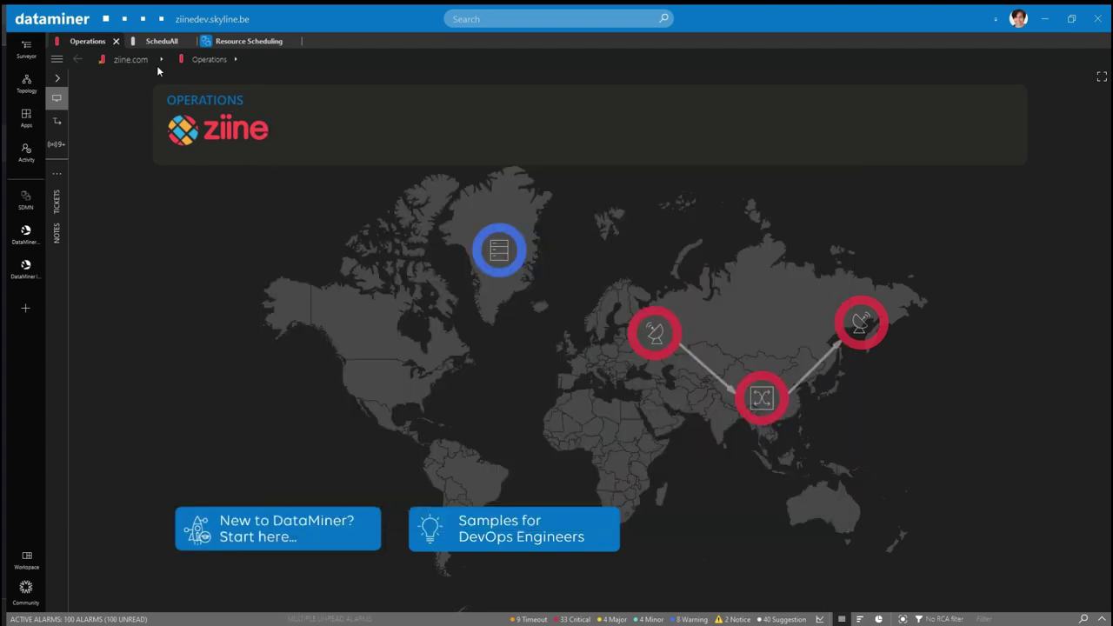
click(154, 39)
scroll(613, 329, up, 3)
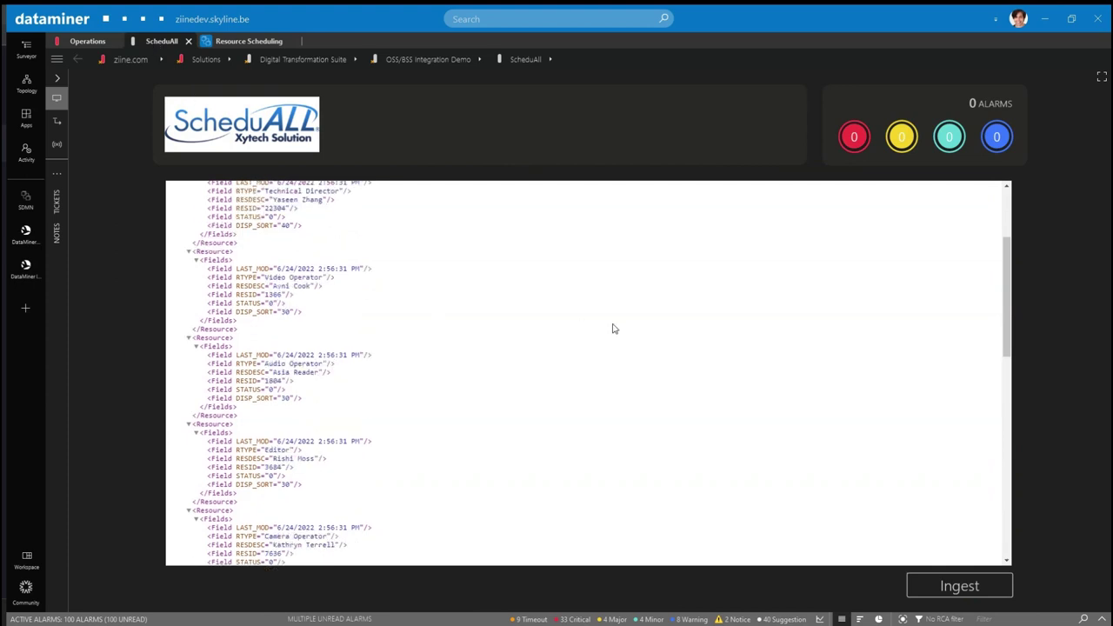
scroll(614, 328, up, 3)
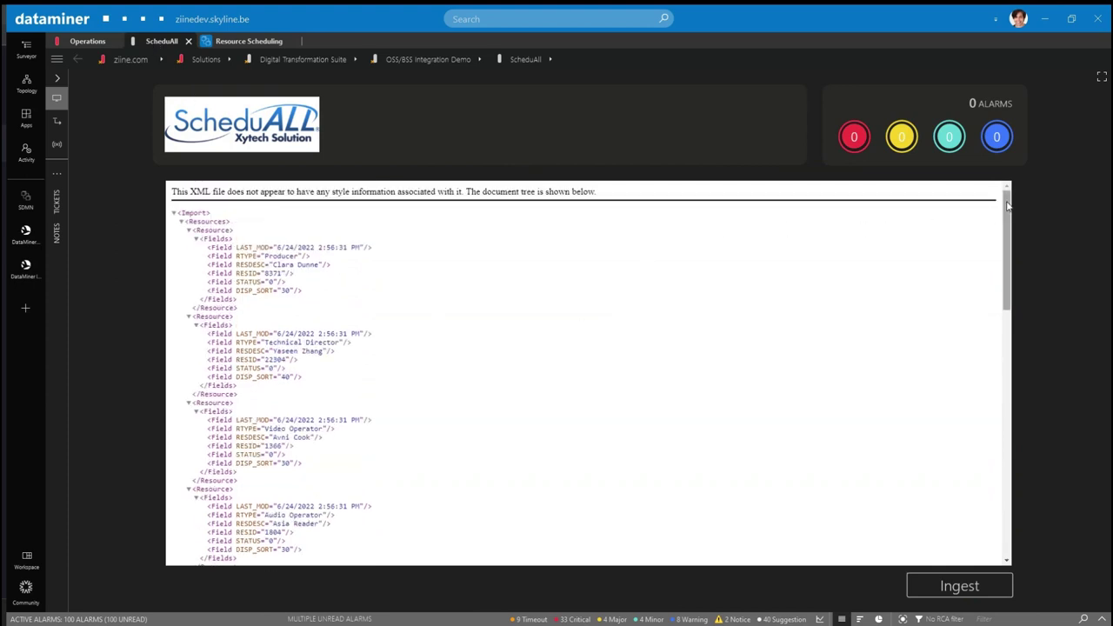
drag(1007, 205, 997, 440)
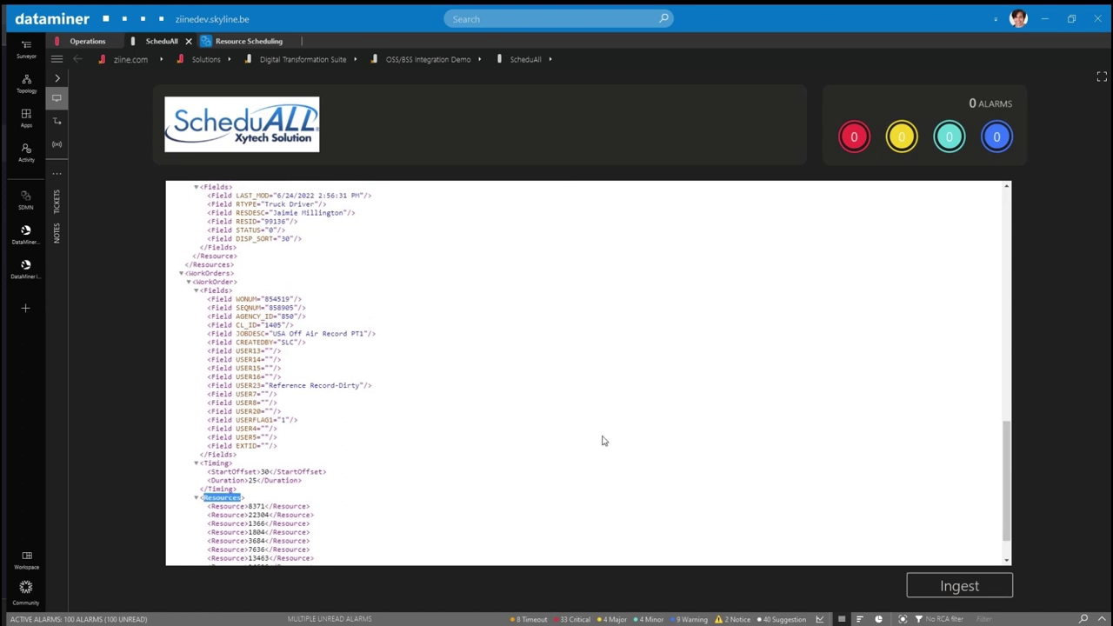
Highlight the XML WorkOrder element and its JOBDESC, CL_ID and CREATEDBY fields.
double_click(209, 282)
drag(214, 300, 244, 439)
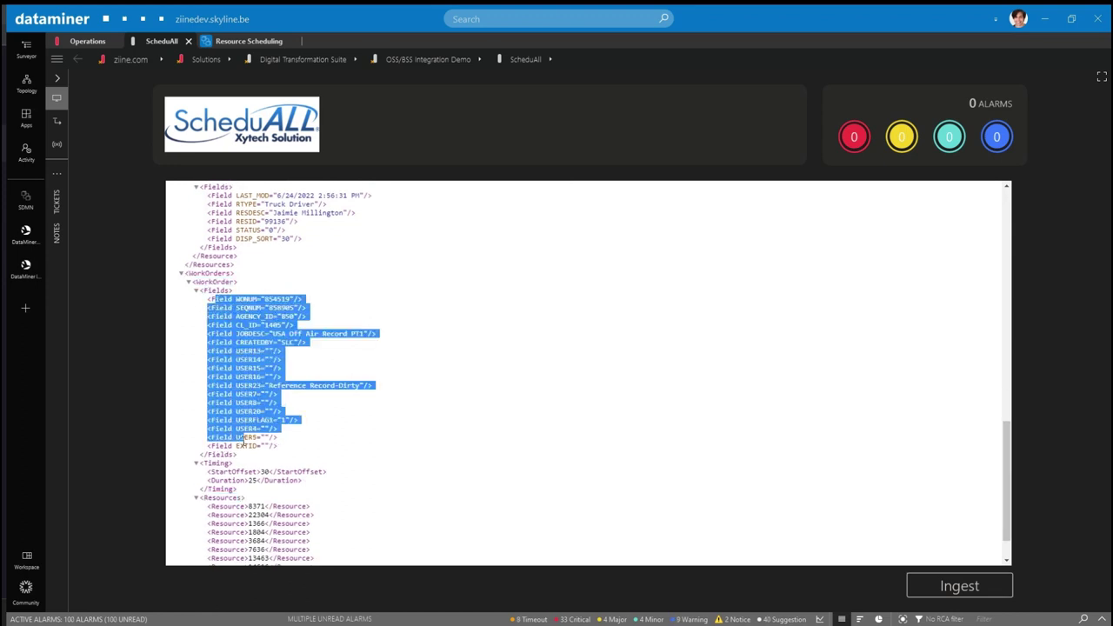
click(380, 364)
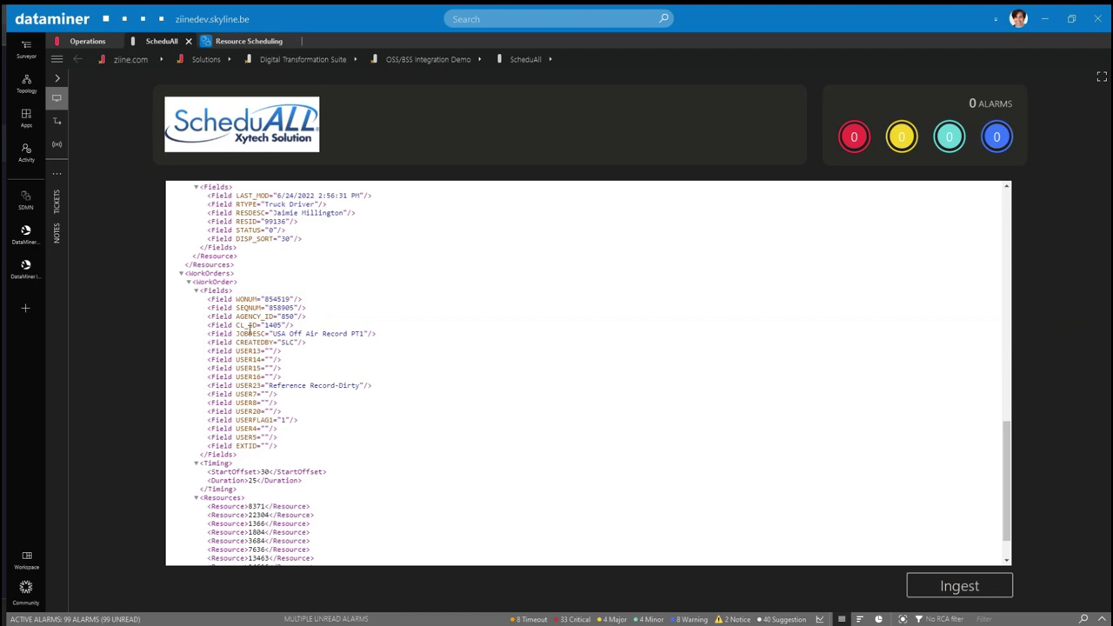
double_click(244, 334)
double_click(246, 326)
double_click(244, 343)
click(244, 344)
Highlight the work order's Timing element and Resources list in the XML.
double_click(223, 464)
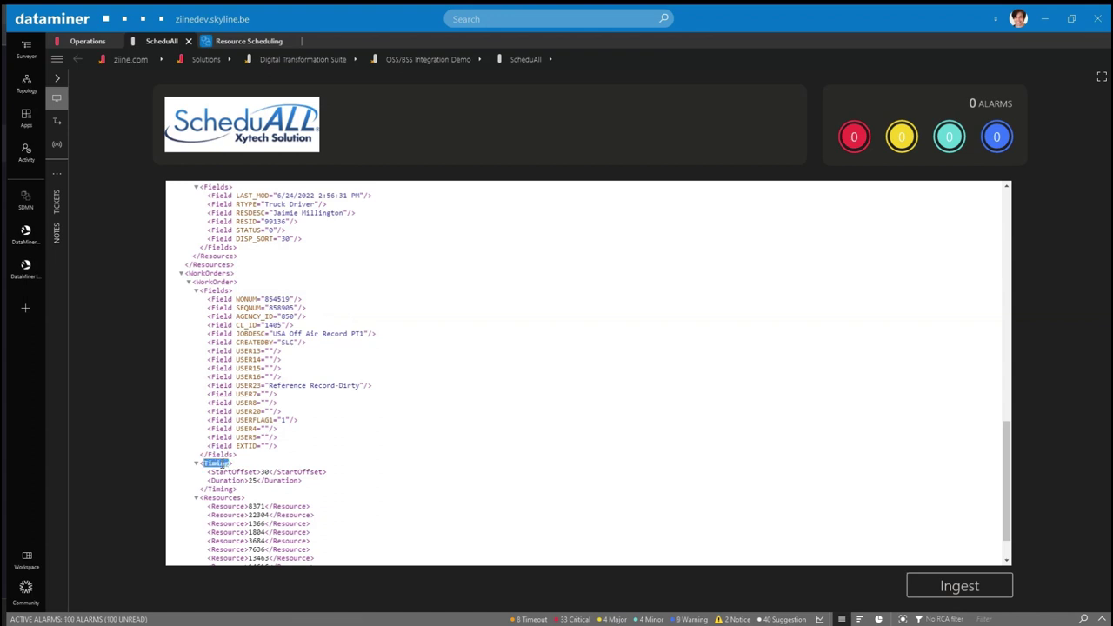
scroll(300, 435, down, 2)
double_click(222, 450)
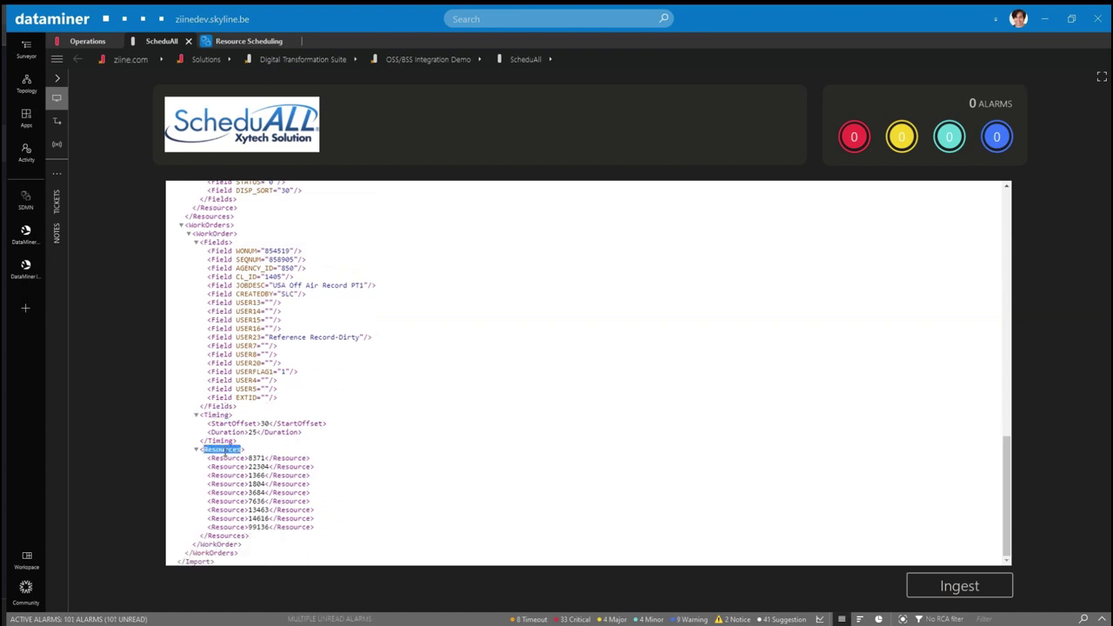
drag(1002, 470, 1000, 200)
scroll(1008, 245, down, 1)
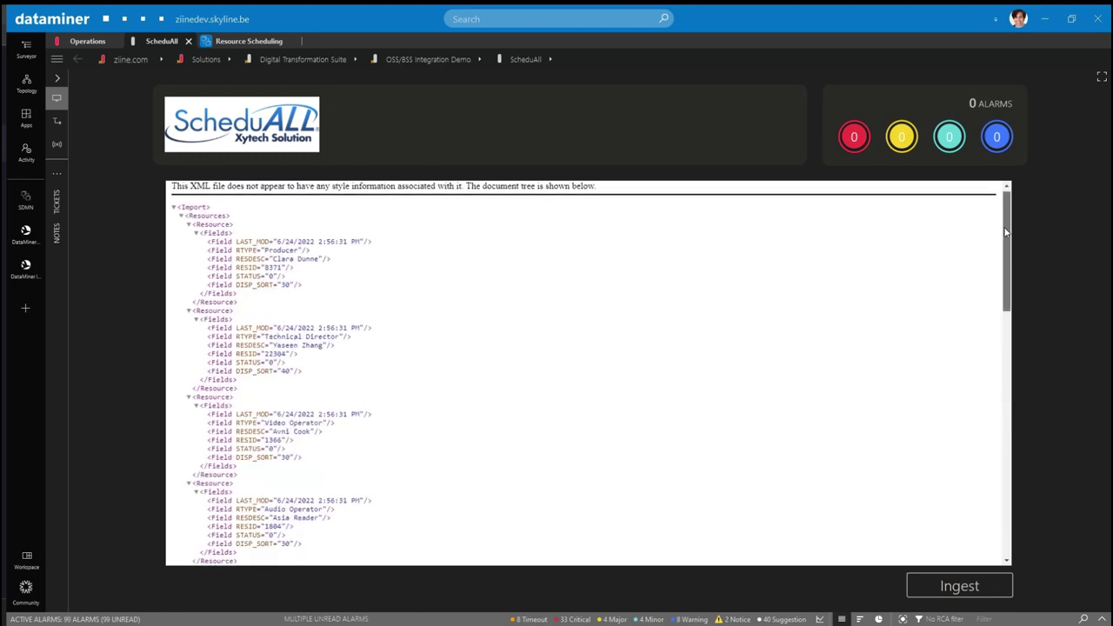
drag(1007, 245, 1001, 316)
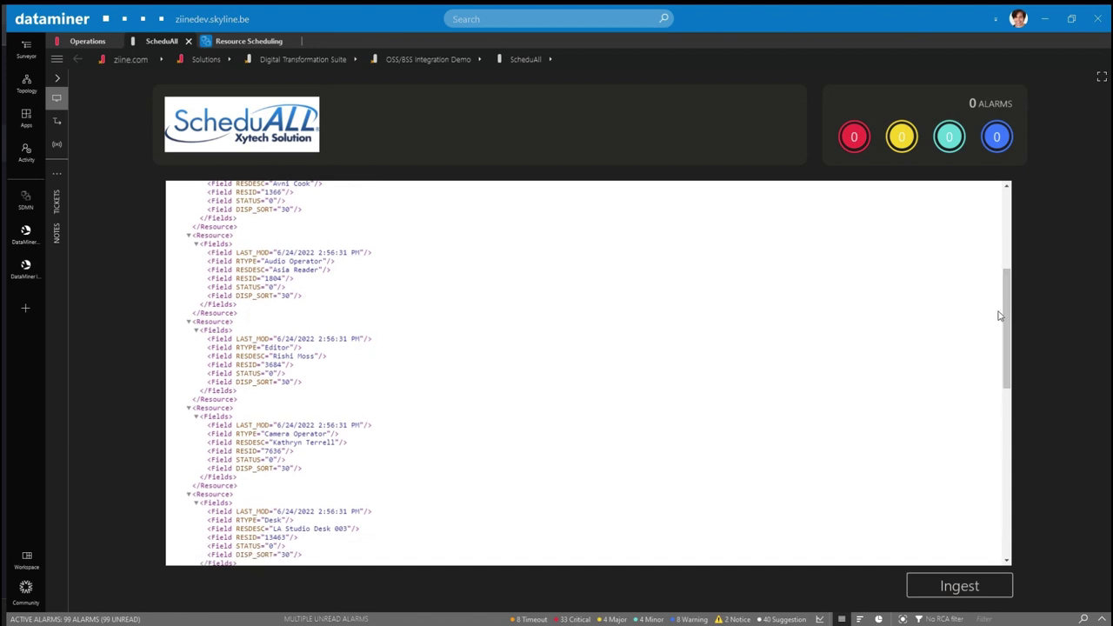
Ingest the ScheduAll XML job into DataMiner as a production job.
click(967, 588)
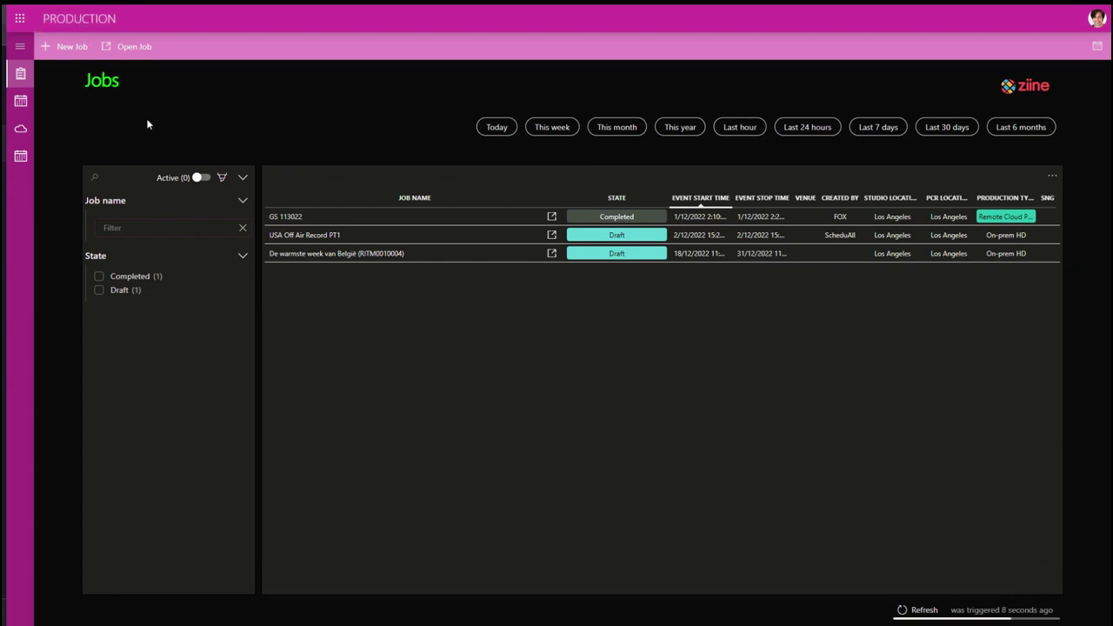
Open the USA Off Air Record PT1 job details and scroll down its side panel.
click(290, 236)
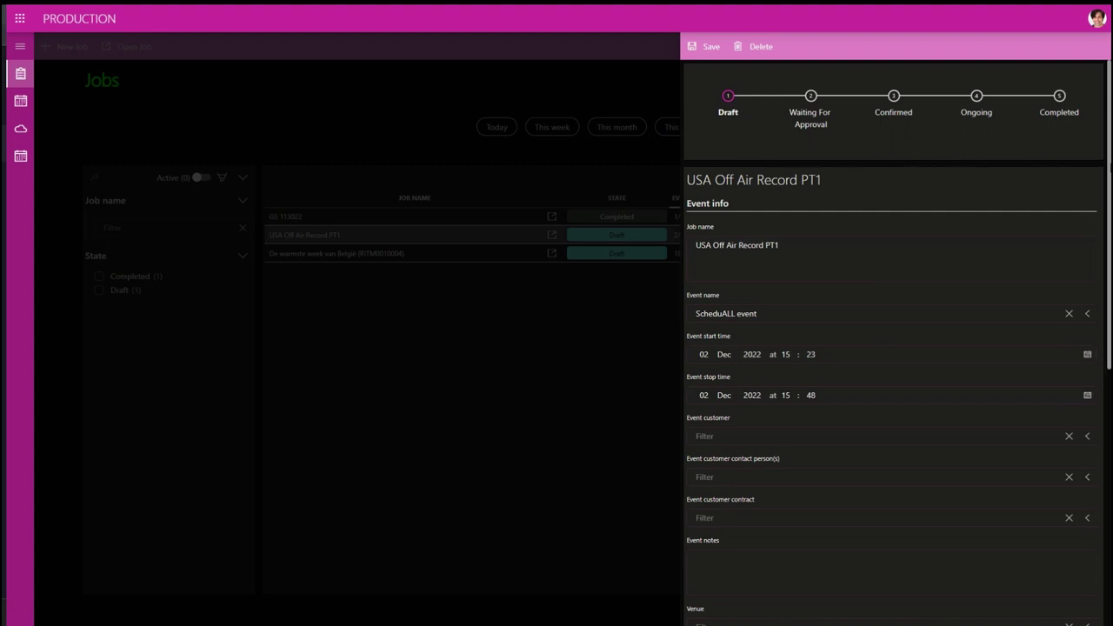
scroll(896, 348, down, 3)
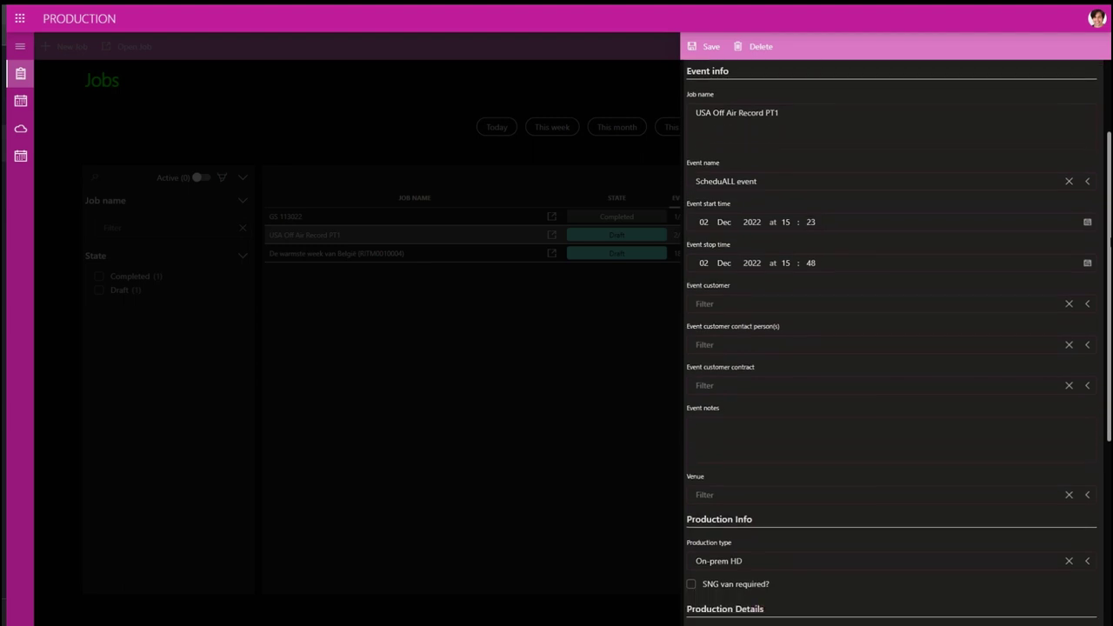
scroll(1098, 563, down, 5)
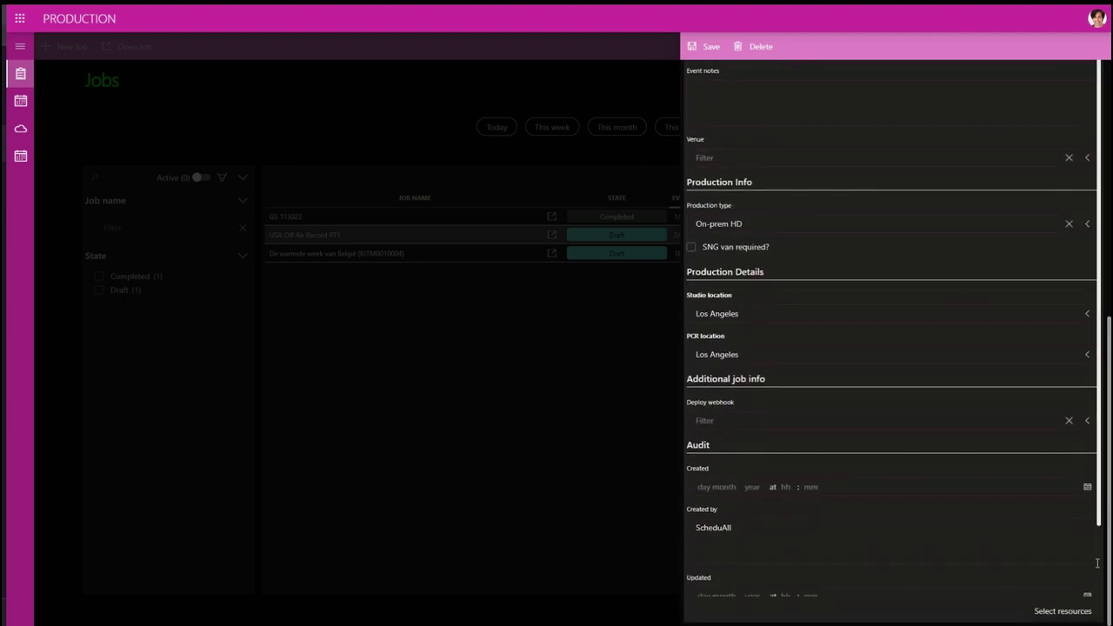
Review the Desk and OB Truck requested by ScheduAll, then continue to human resources.
click(1049, 611)
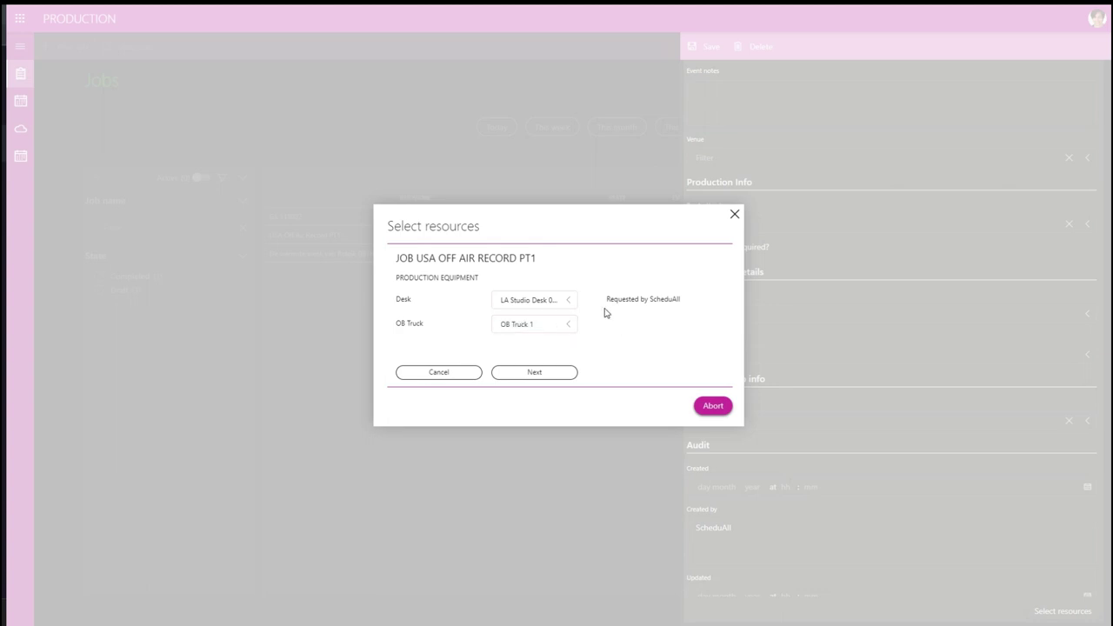
drag(607, 299, 679, 306)
click(660, 348)
click(546, 375)
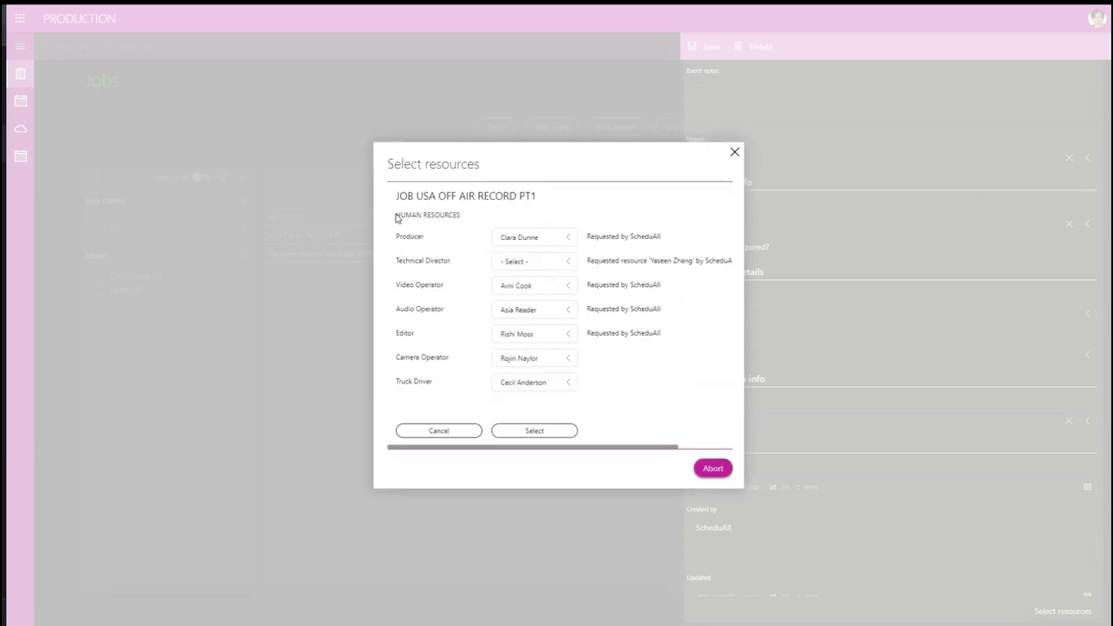
Replace the unavailable Technical Director with an available person and confirm the job's resources.
drag(396, 218, 465, 219)
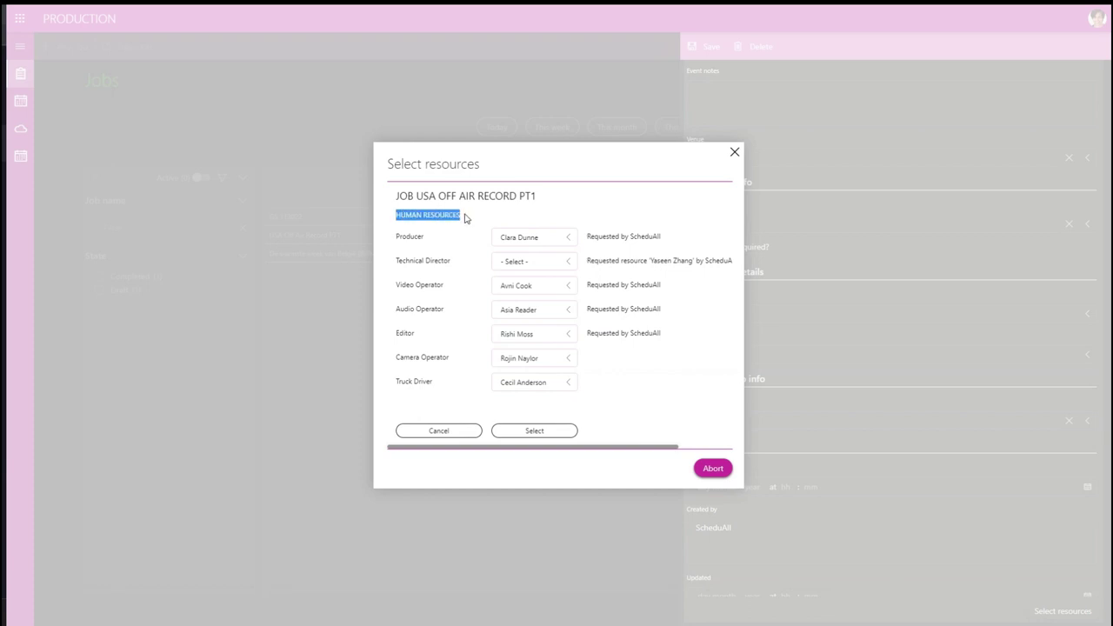
click(477, 214)
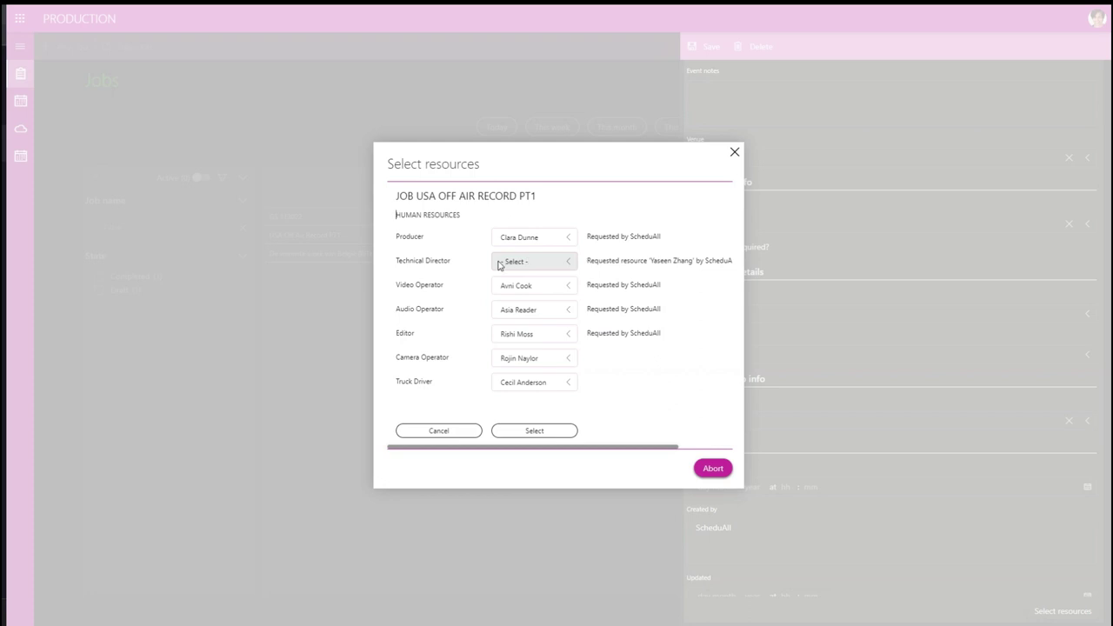
drag(535, 448, 614, 444)
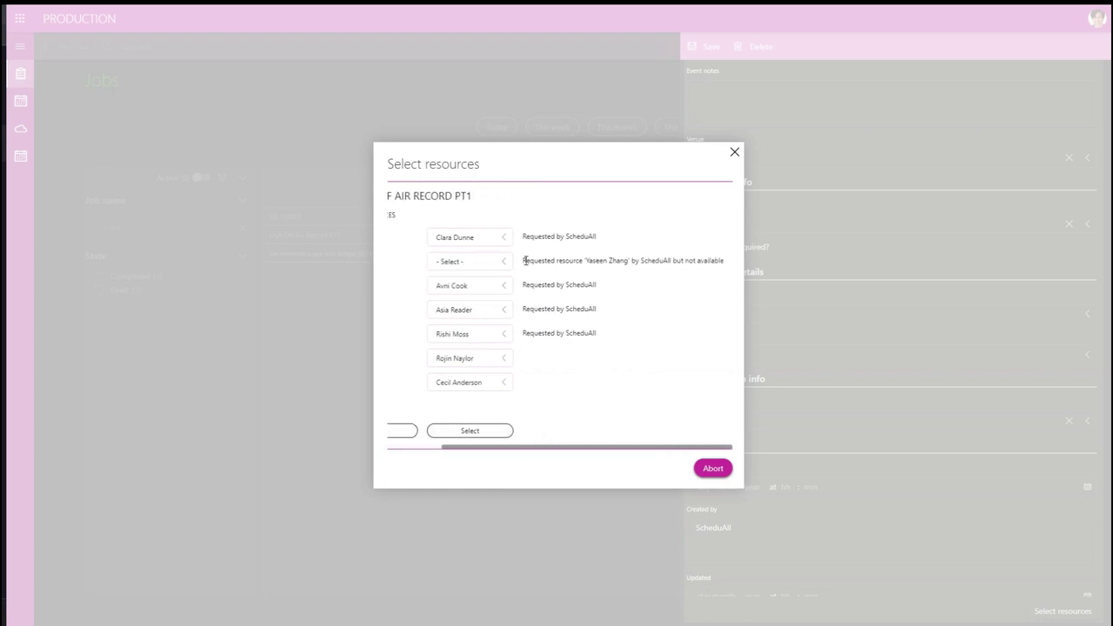
drag(523, 261, 725, 265)
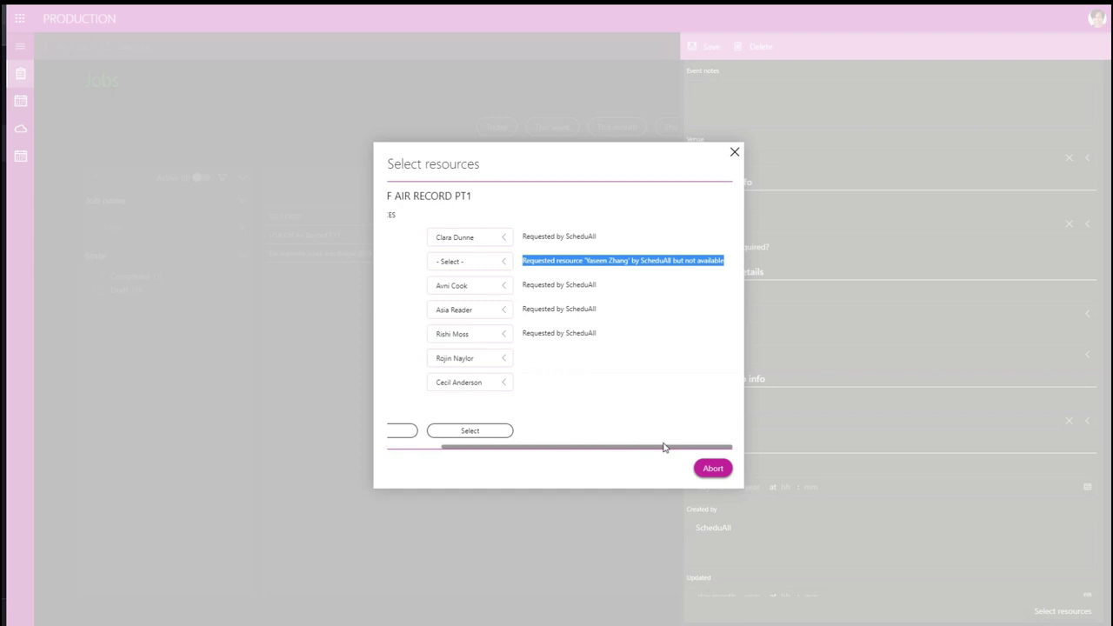
drag(661, 452, 585, 447)
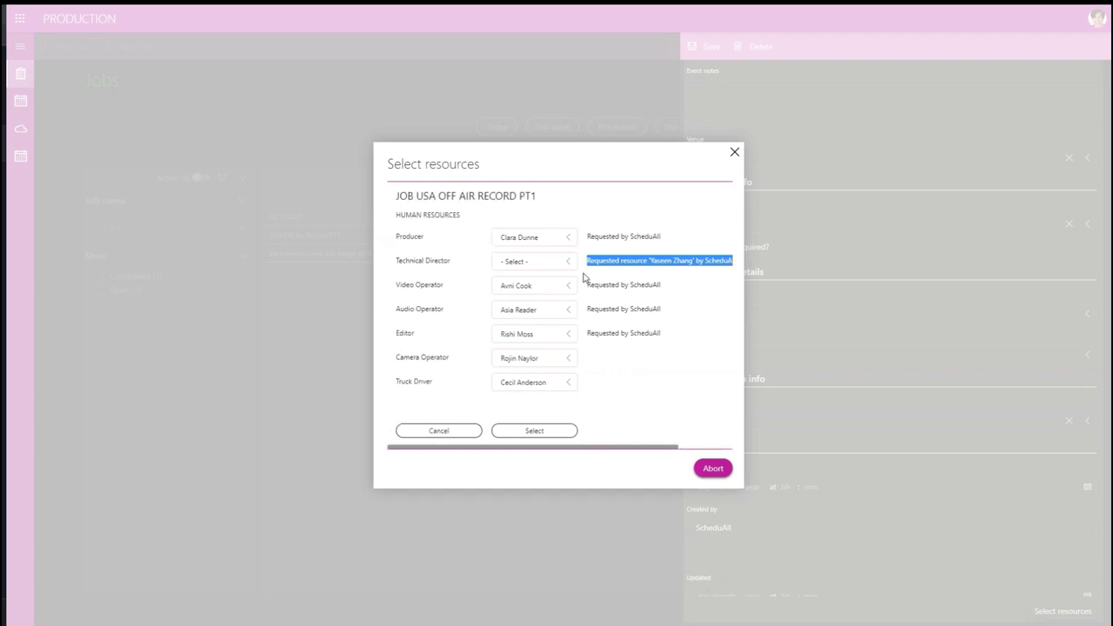
click(570, 270)
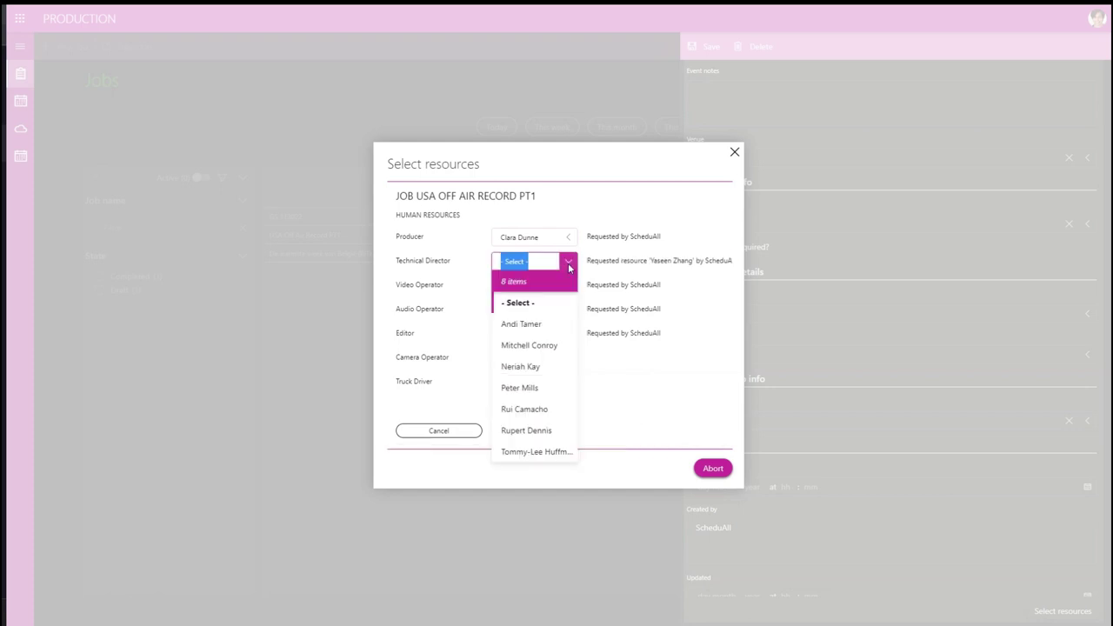
click(533, 323)
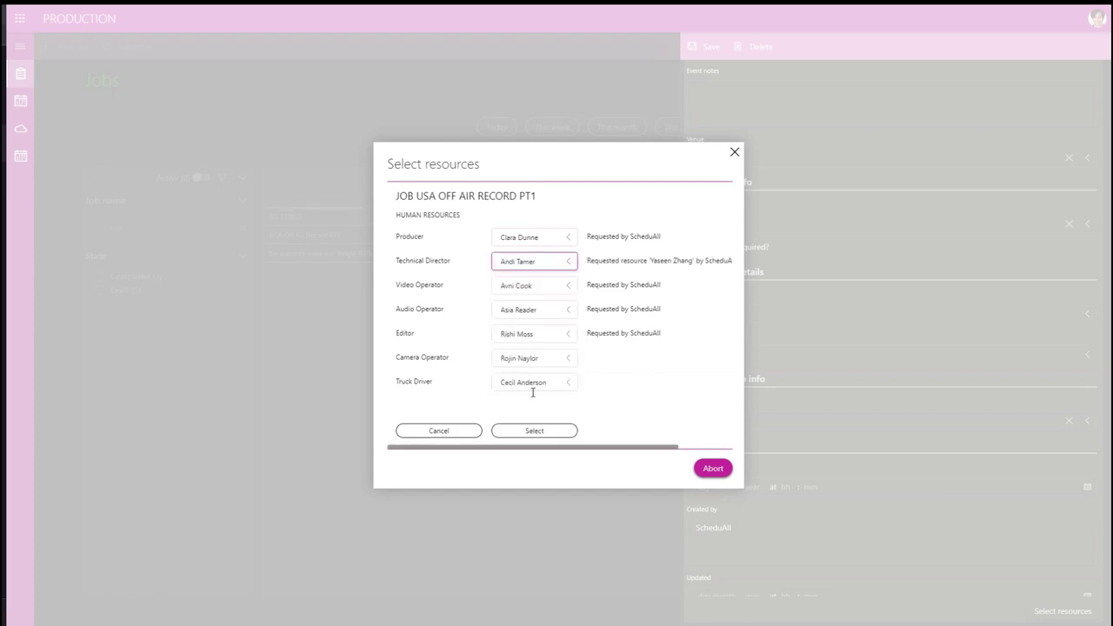
click(534, 432)
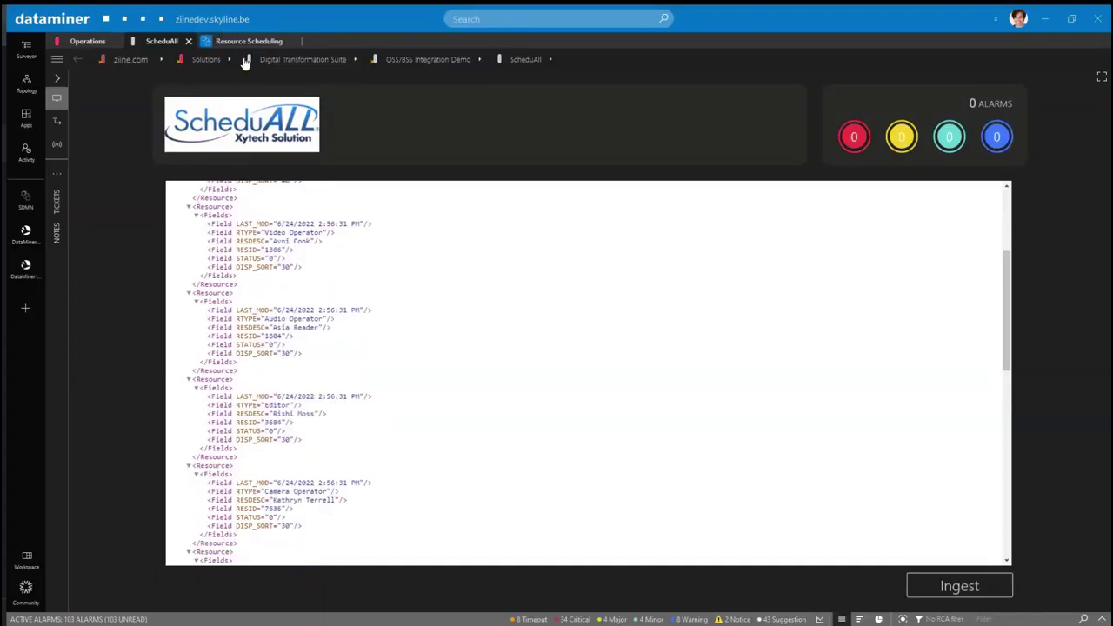
Select the USA Off Air Record PT1 booking and show it per resource on the timeline, zoomed in.
click(242, 41)
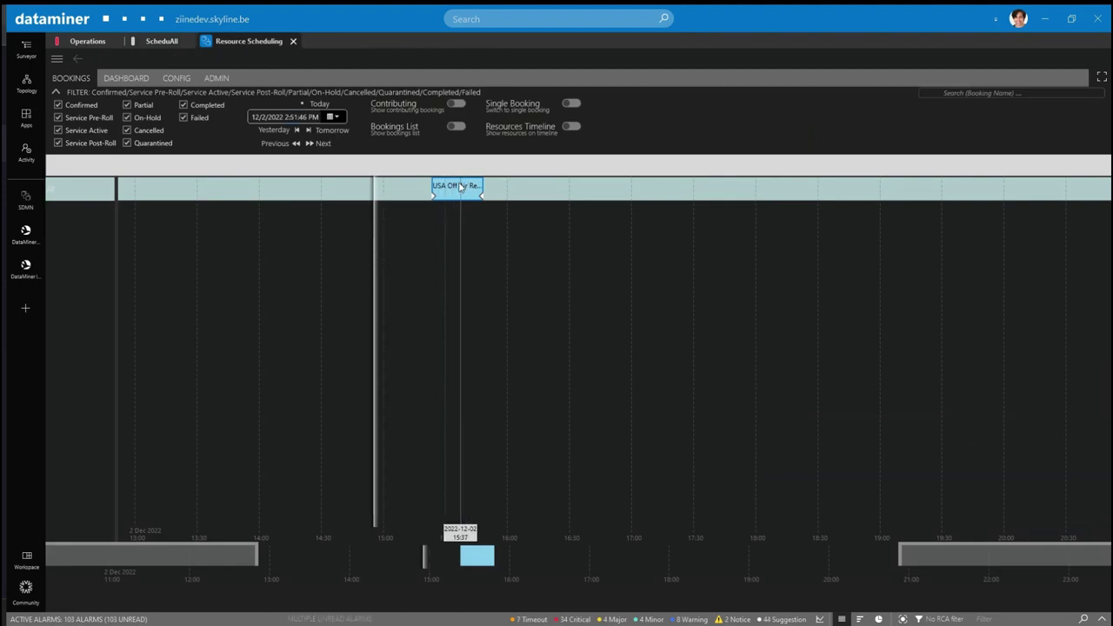
click(454, 193)
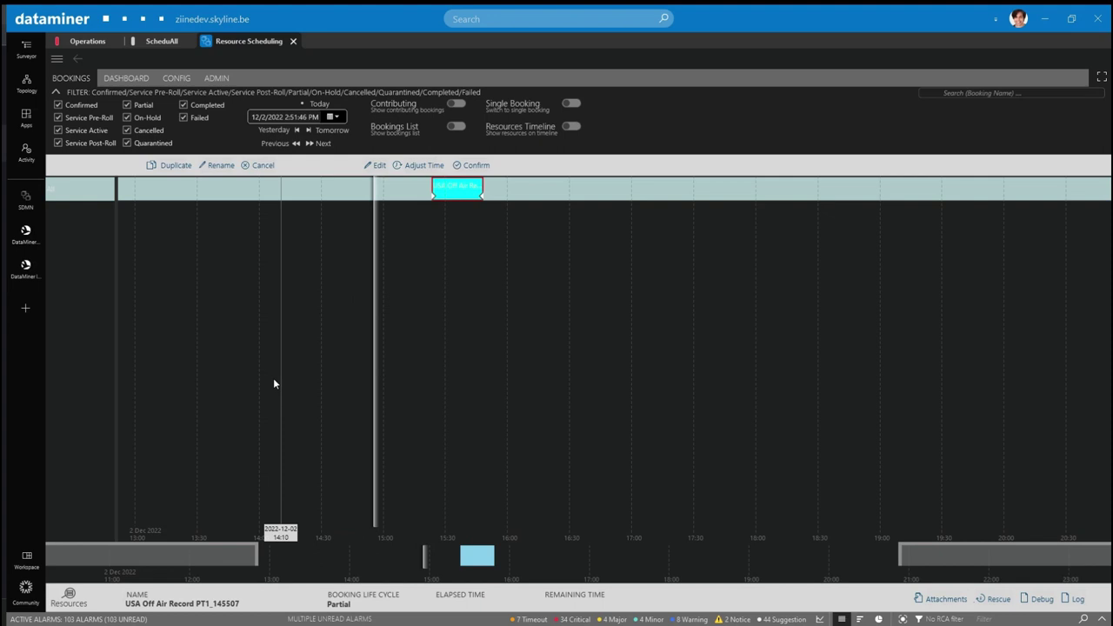
click(84, 609)
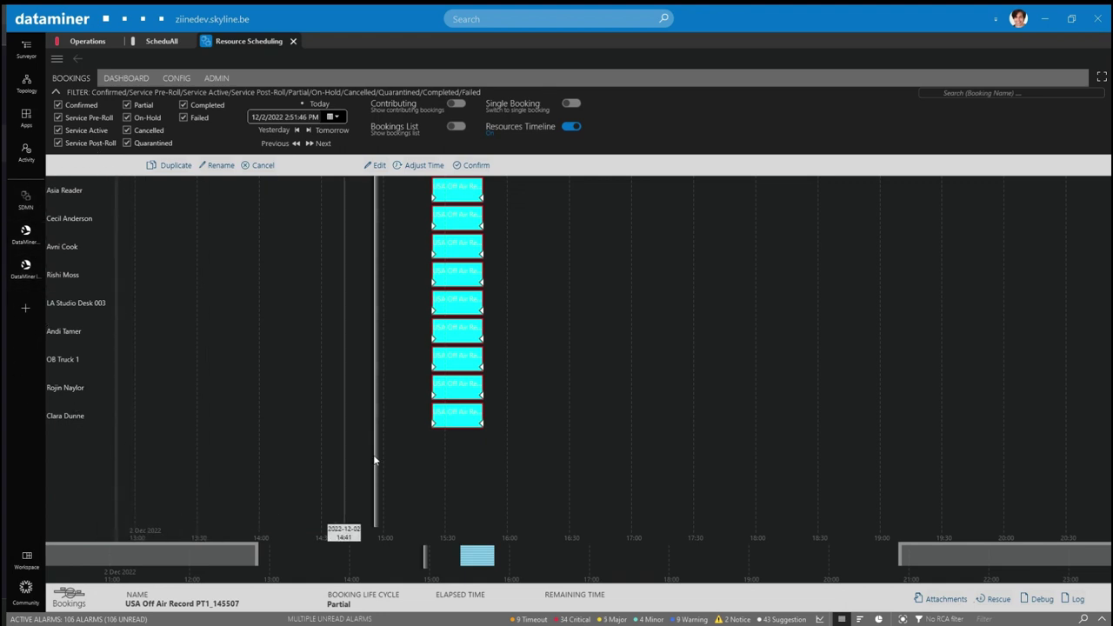
scroll(488, 300, up, 5)
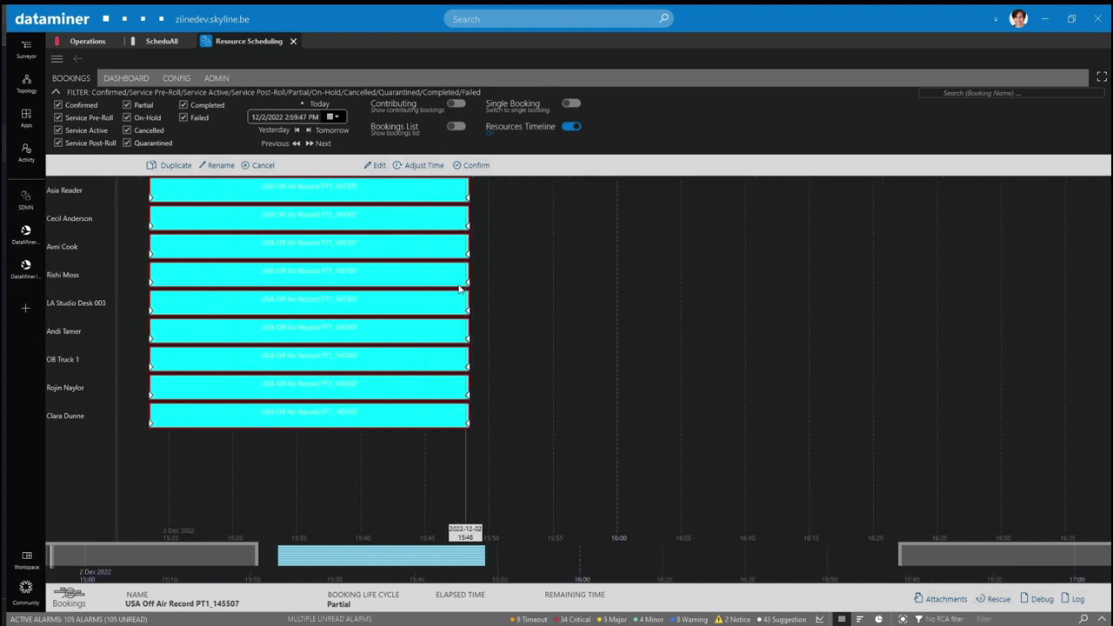